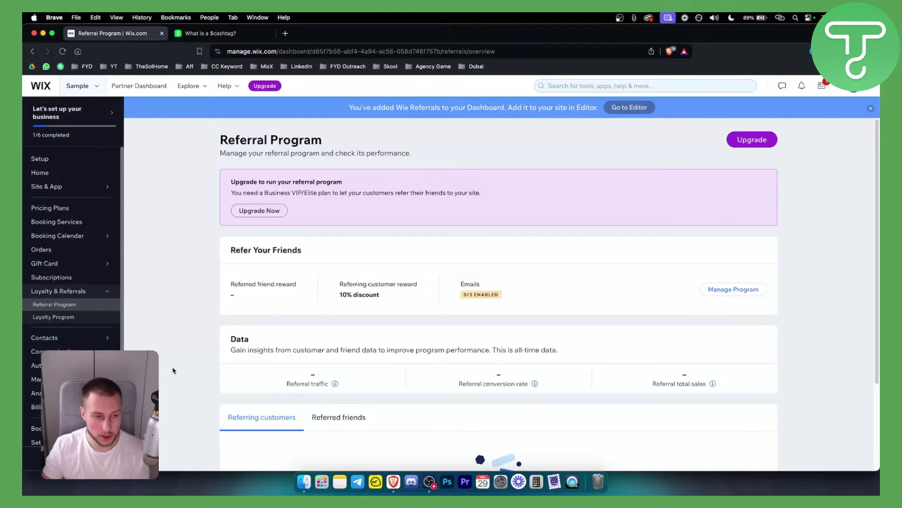
scroll(71, 318, down, 2)
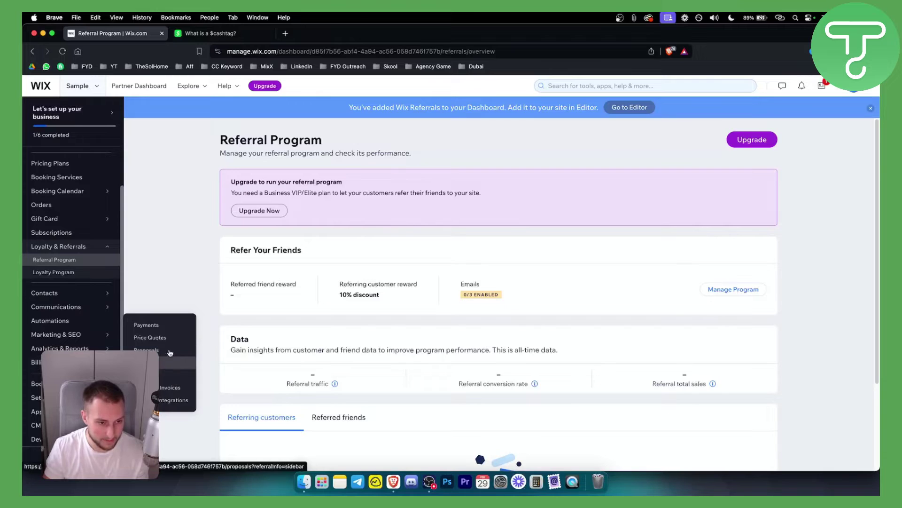
Open Billing & Payments > Payments, then Manage Payment Methods to reach Accept Payments
click(164, 326)
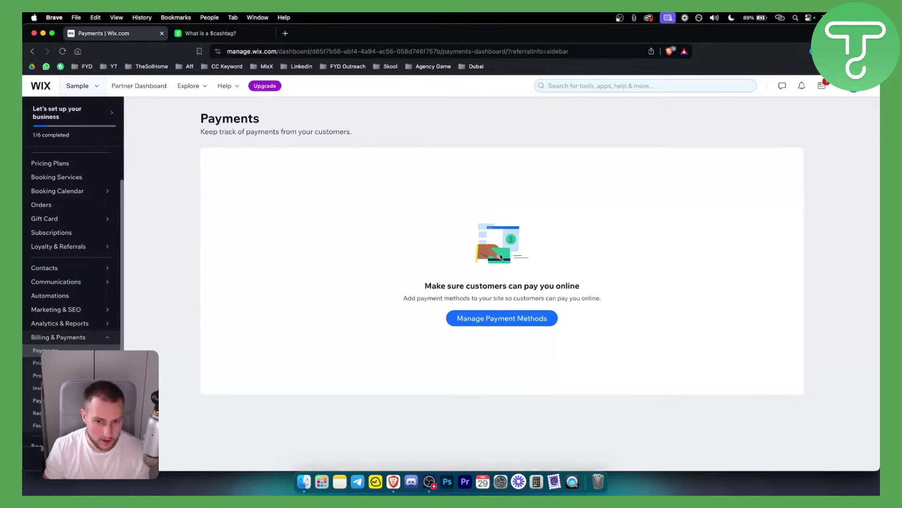
click(487, 323)
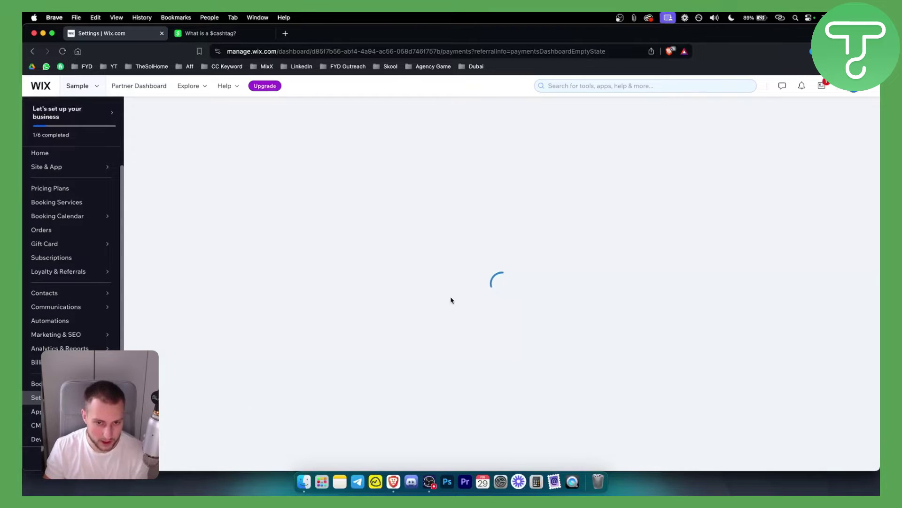
scroll(284, 170, down, 1)
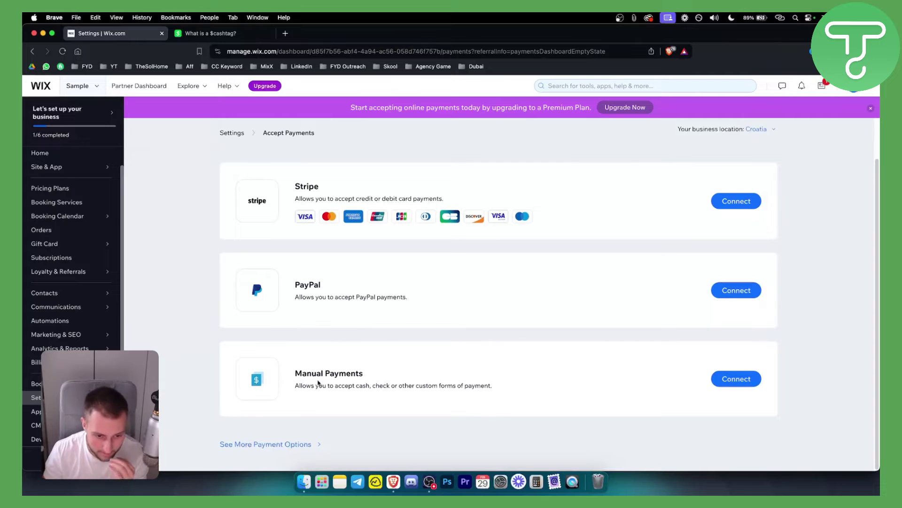
scroll(346, 369, up, 1)
scroll(353, 366, down, 1)
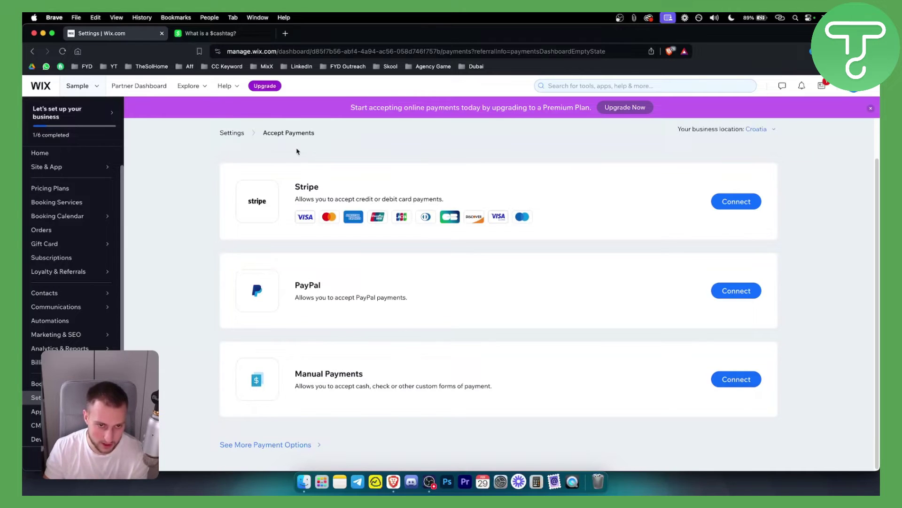
Start connecting Manual Payments with 'PAY HERE VIA CASHAPP' as the customer instructions
click(735, 378)
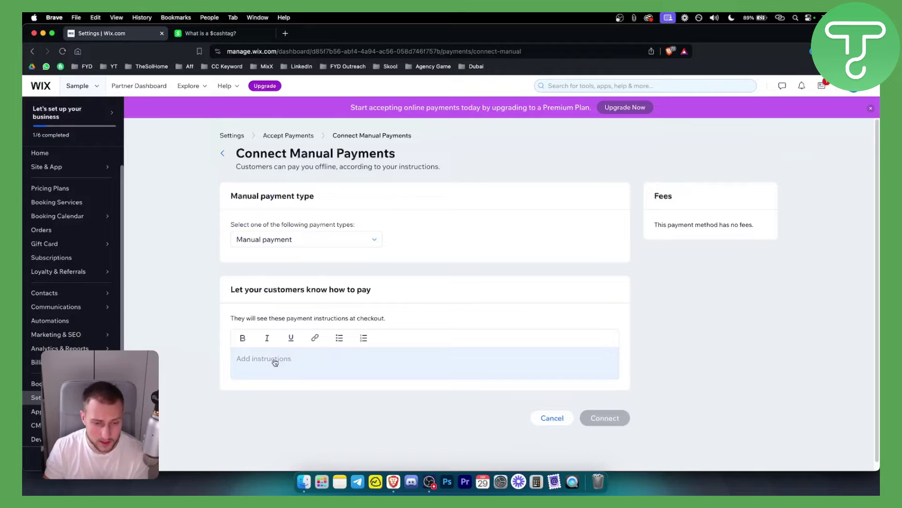
click(269, 361)
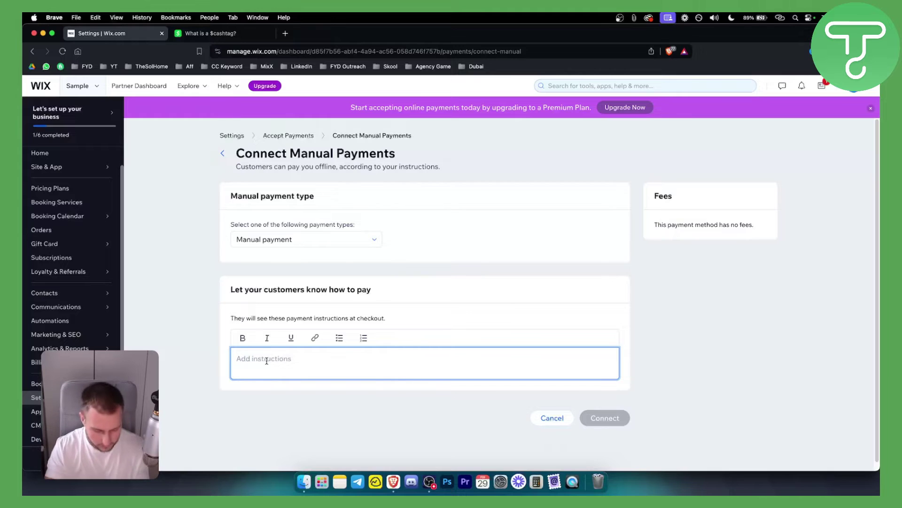
text(POA)
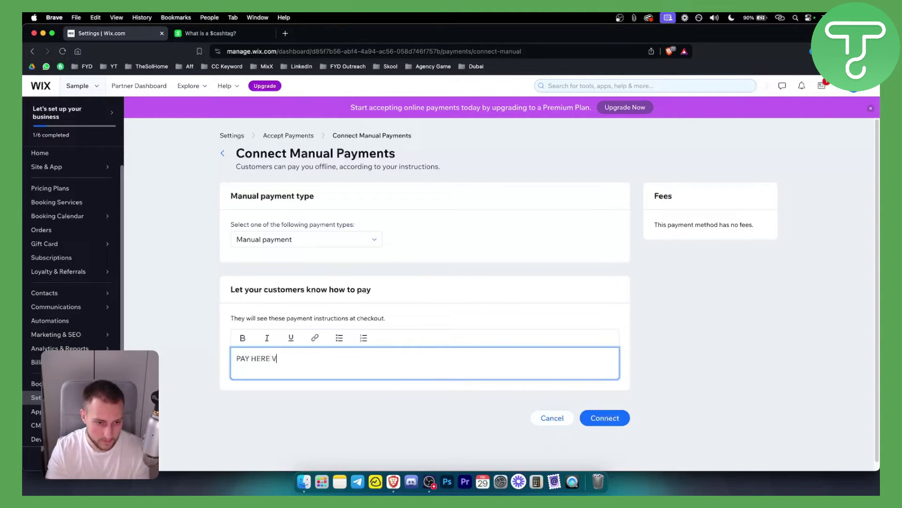
text(PP)
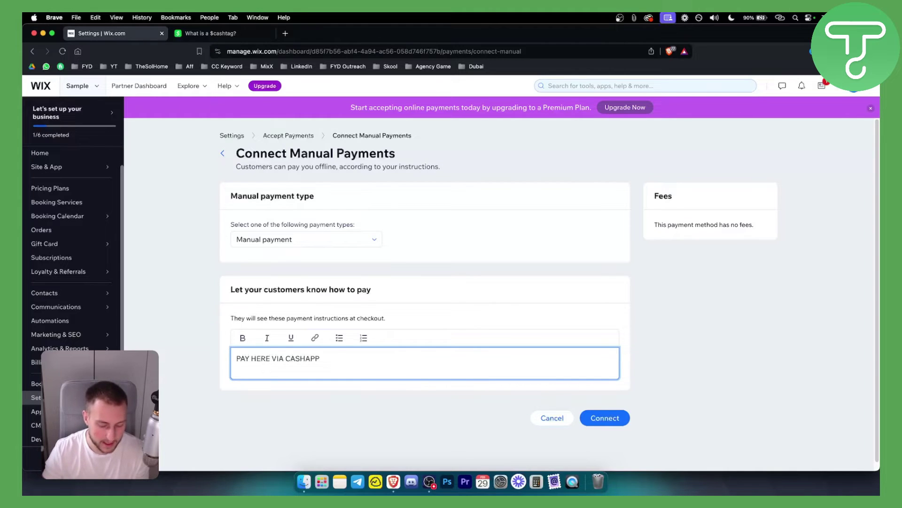
text(.)
drag(322, 359, 237, 359)
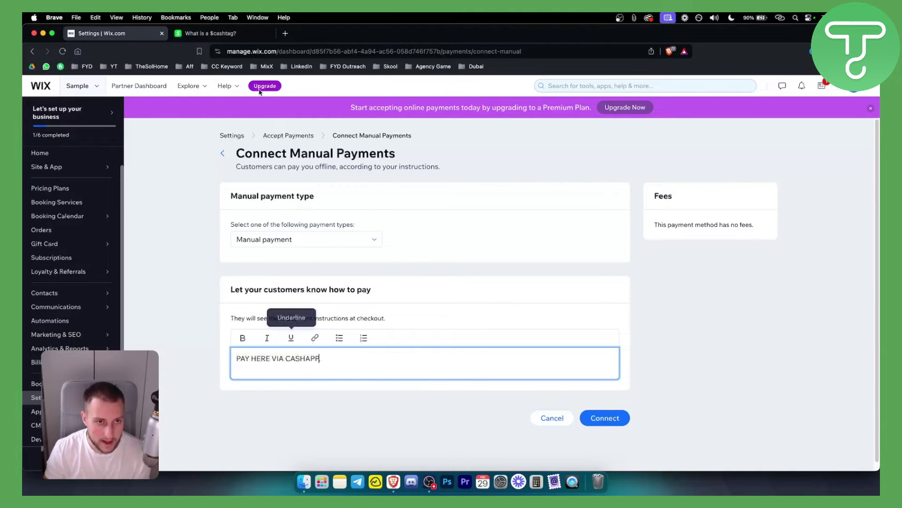
click(238, 33)
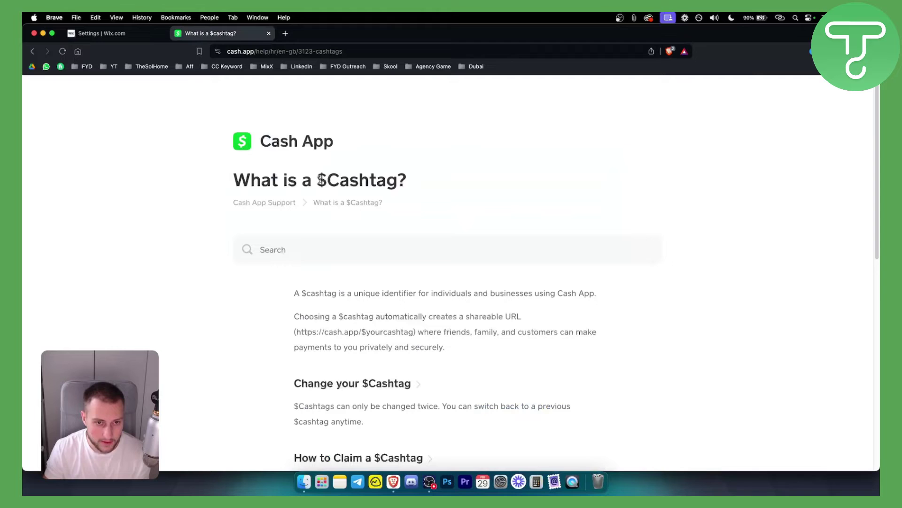
drag(319, 181, 420, 183)
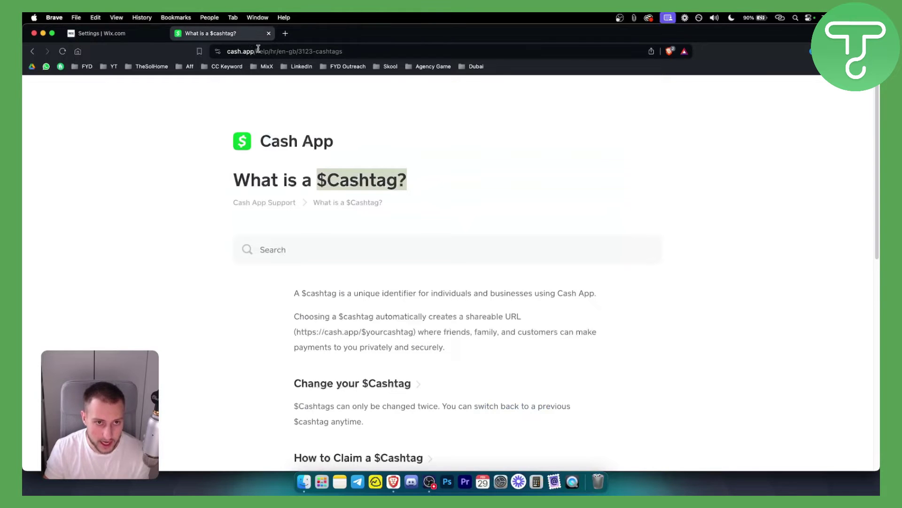
scroll(382, 254, down, 2)
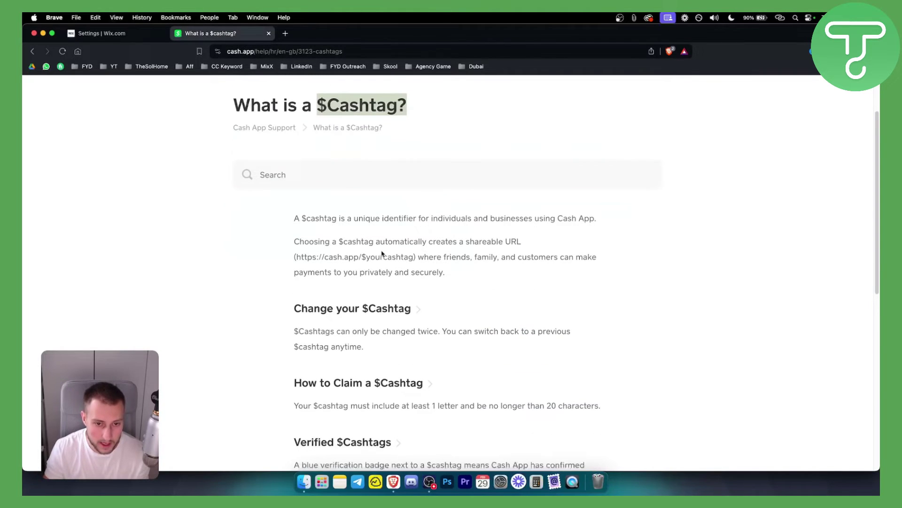
drag(296, 256, 416, 257)
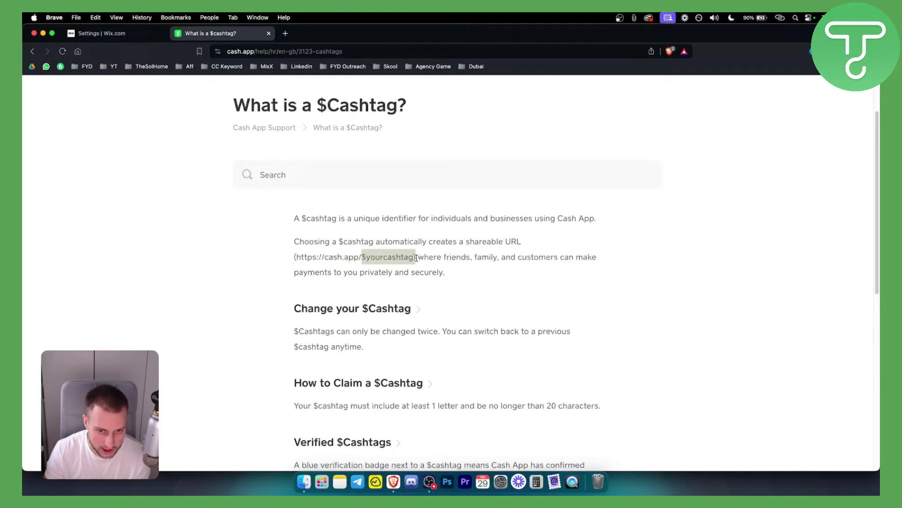
click(360, 254)
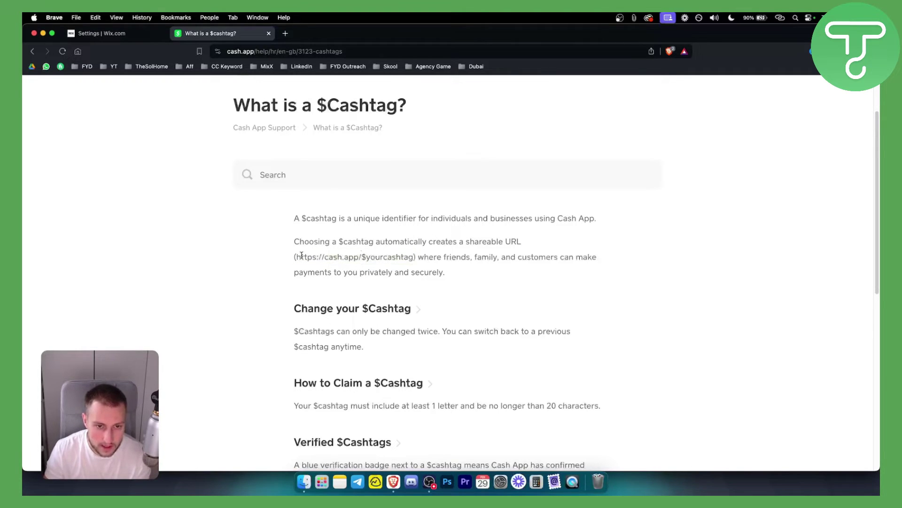
drag(296, 257, 409, 257)
right_click(414, 257)
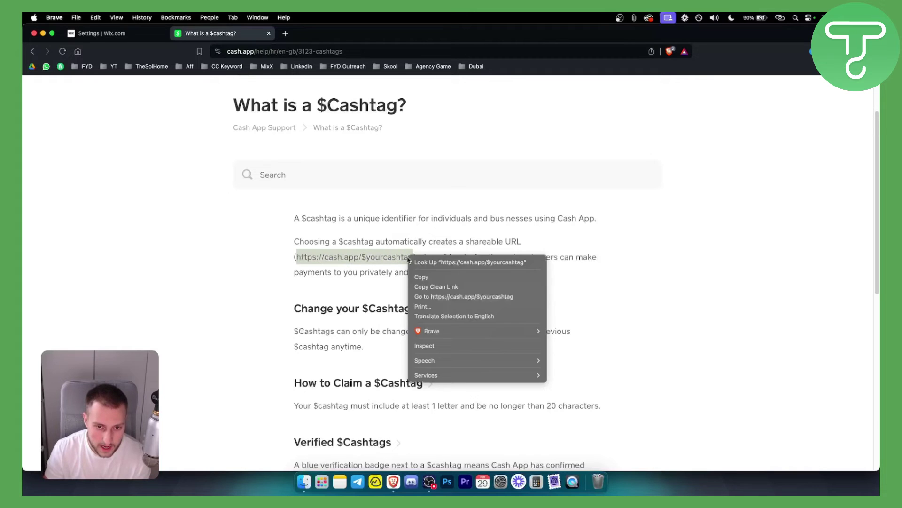
click(424, 277)
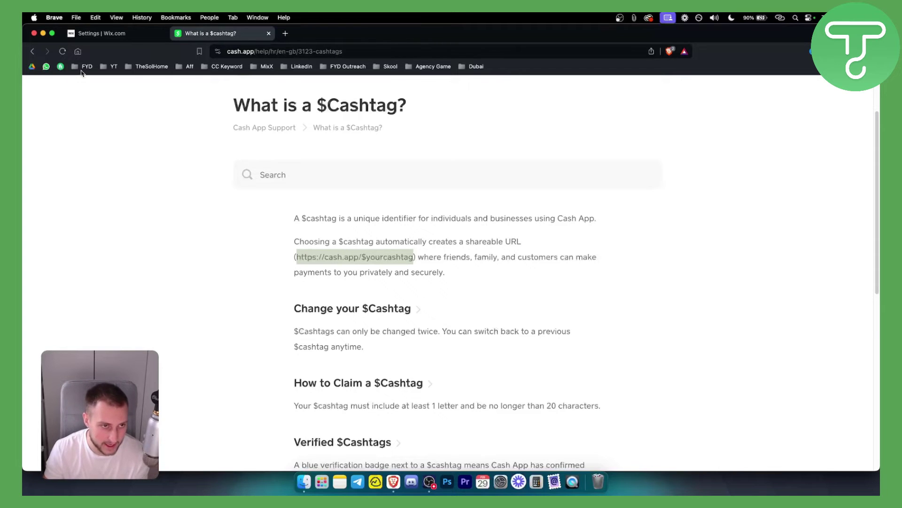
click(107, 33)
Link the whole instruction text to the pasted cash.app URL and submit the connection
key(super+a)
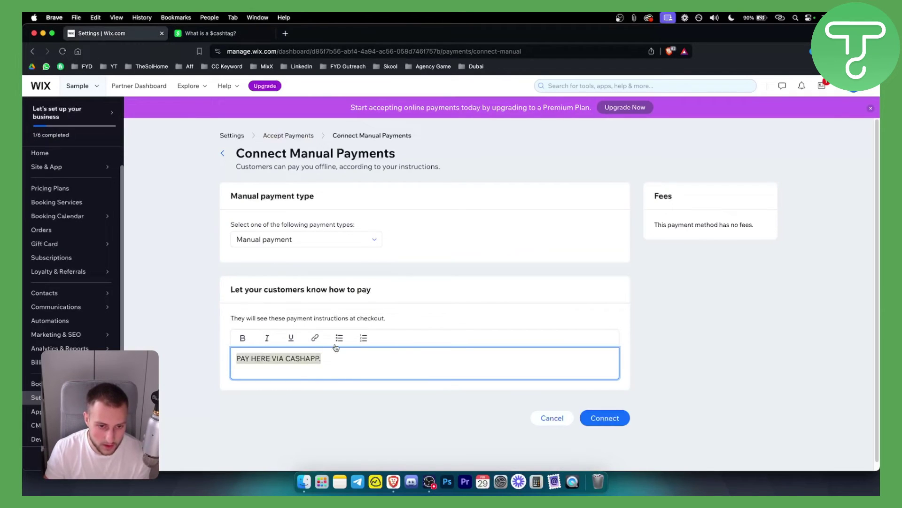
click(315, 338)
click(316, 383)
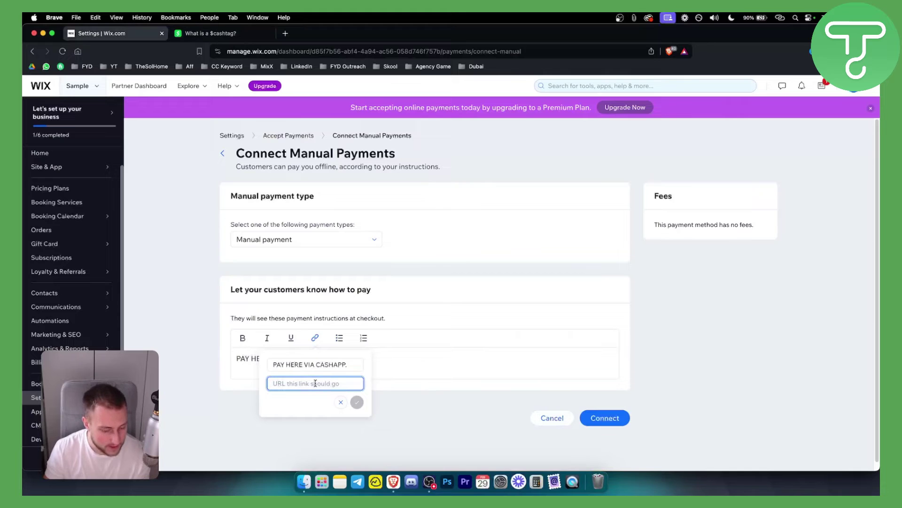
key(super+v)
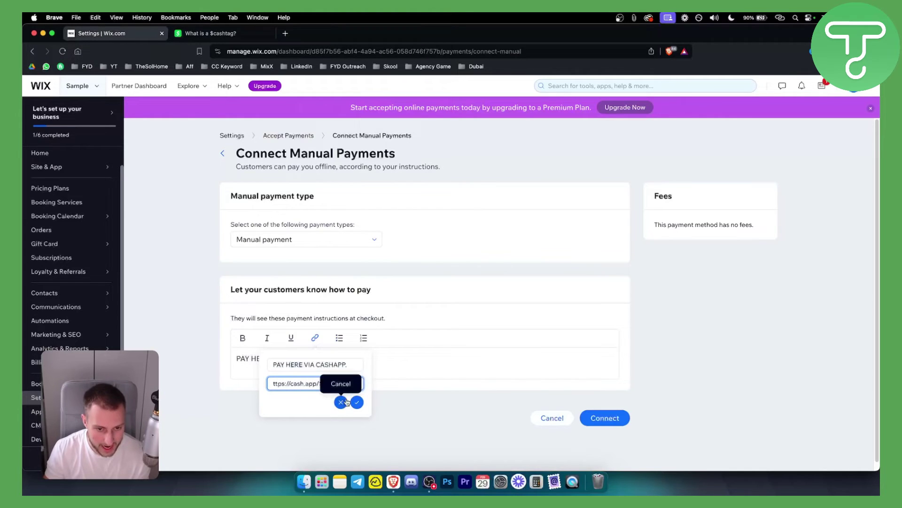
click(356, 402)
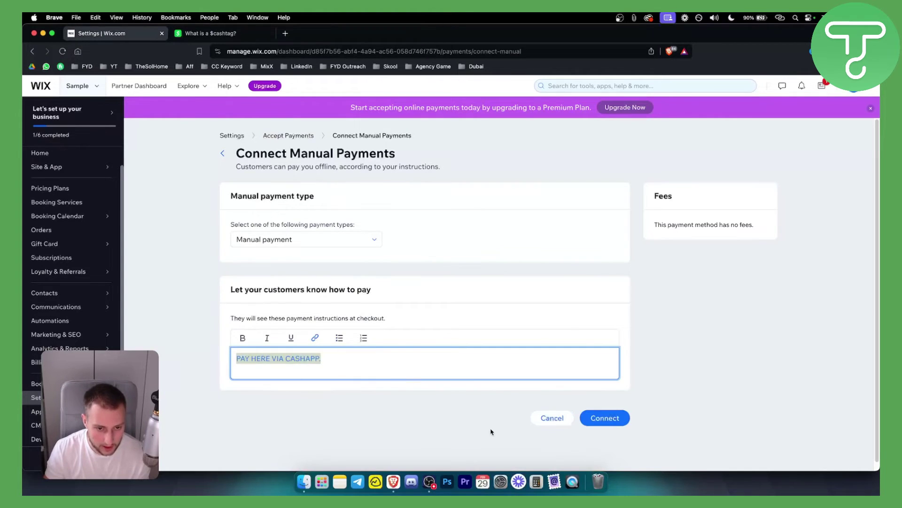
click(601, 418)
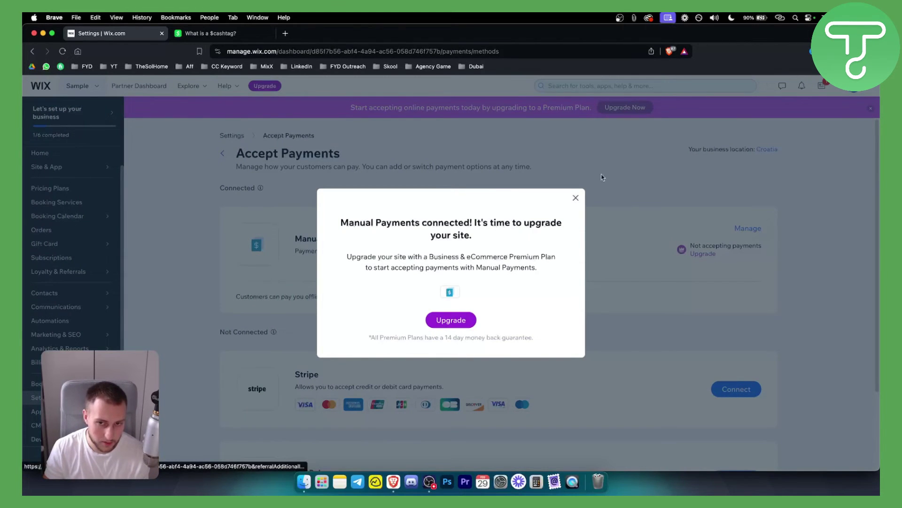
Dismiss the upgrade prompt, leaving Manual Payments listed as connected
click(576, 198)
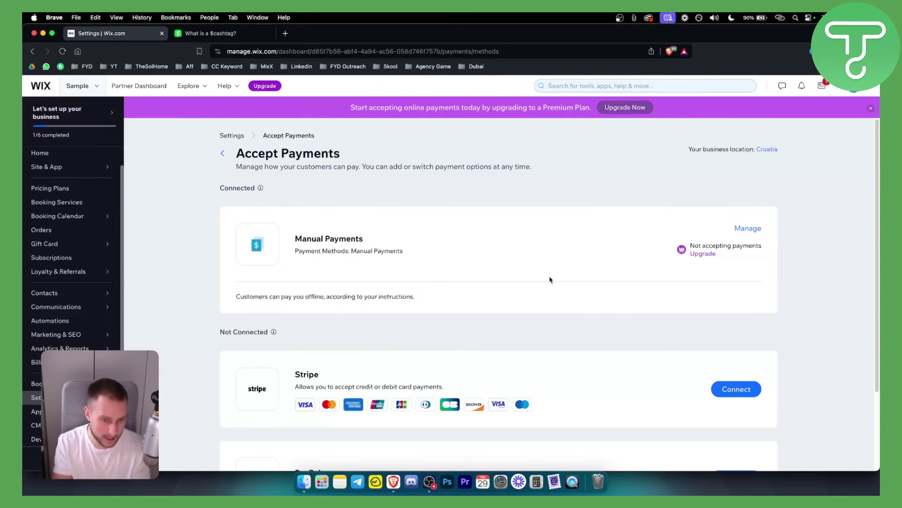
scroll(532, 235, down, 3)
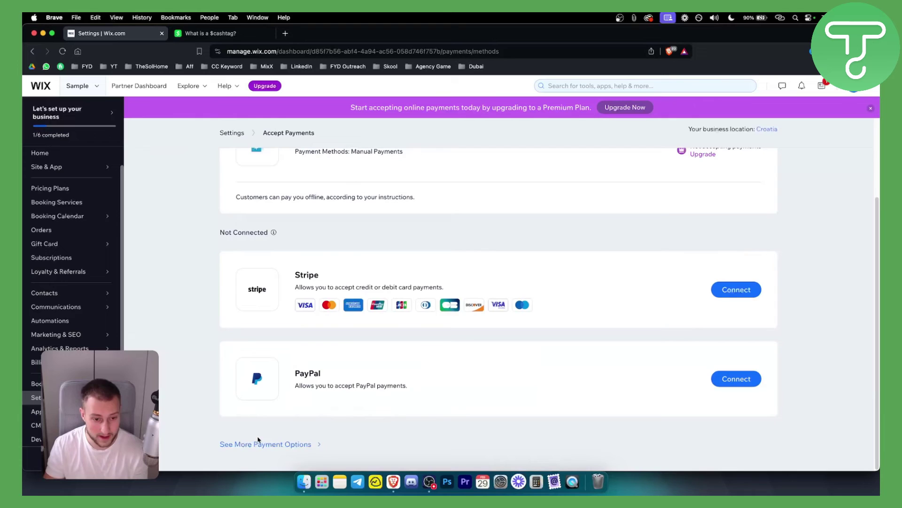
Open See More Payment Options to view PayWay, Fondy and card providers
click(260, 444)
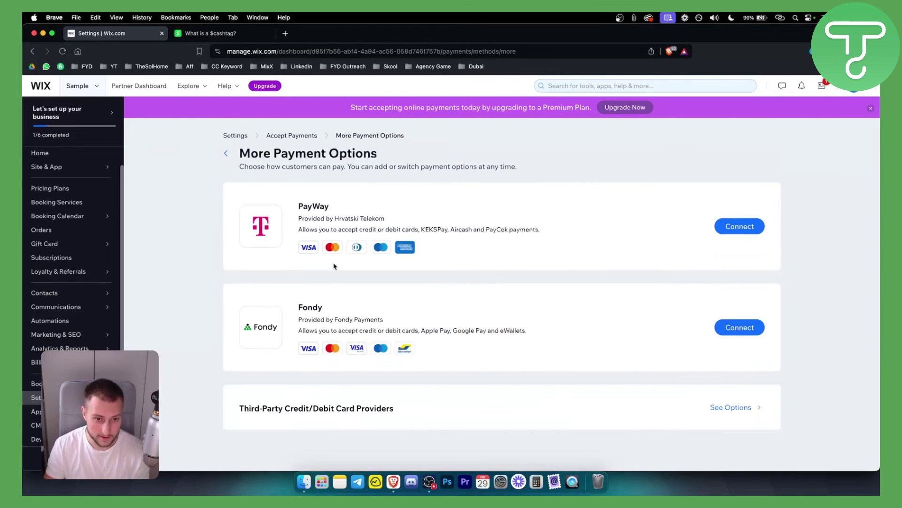